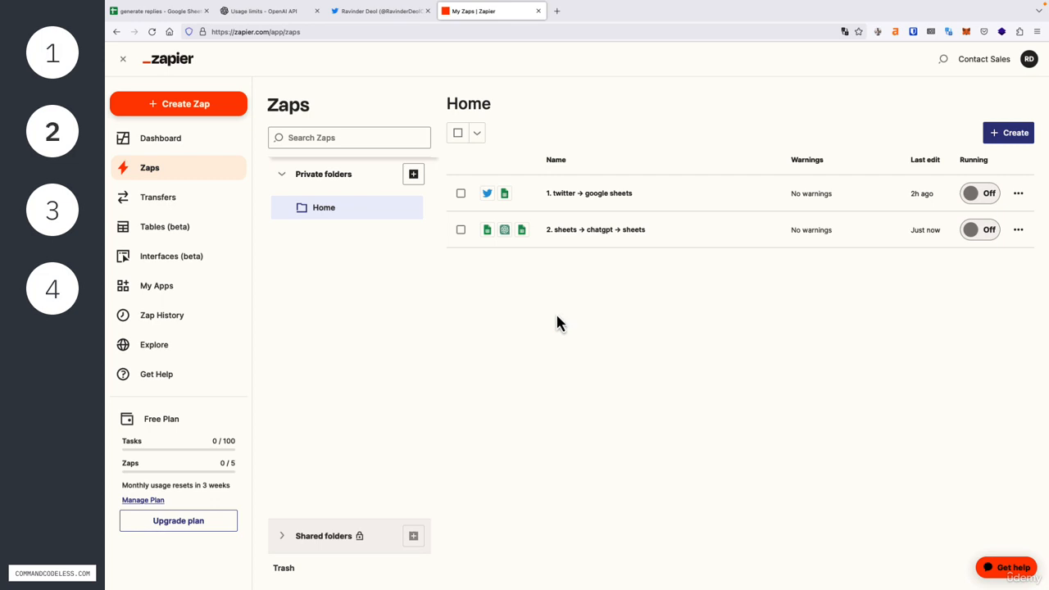
Start a new Zap and pick Google Sheets, found by searching 'google sheets', as the trigger app.
left_click(182, 110)
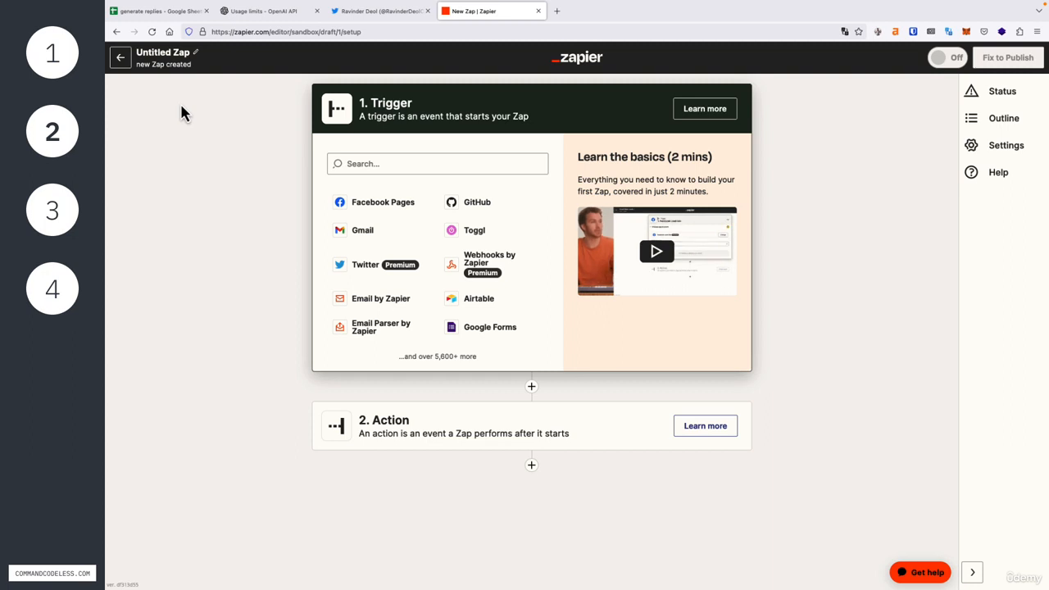
left_click(378, 164)
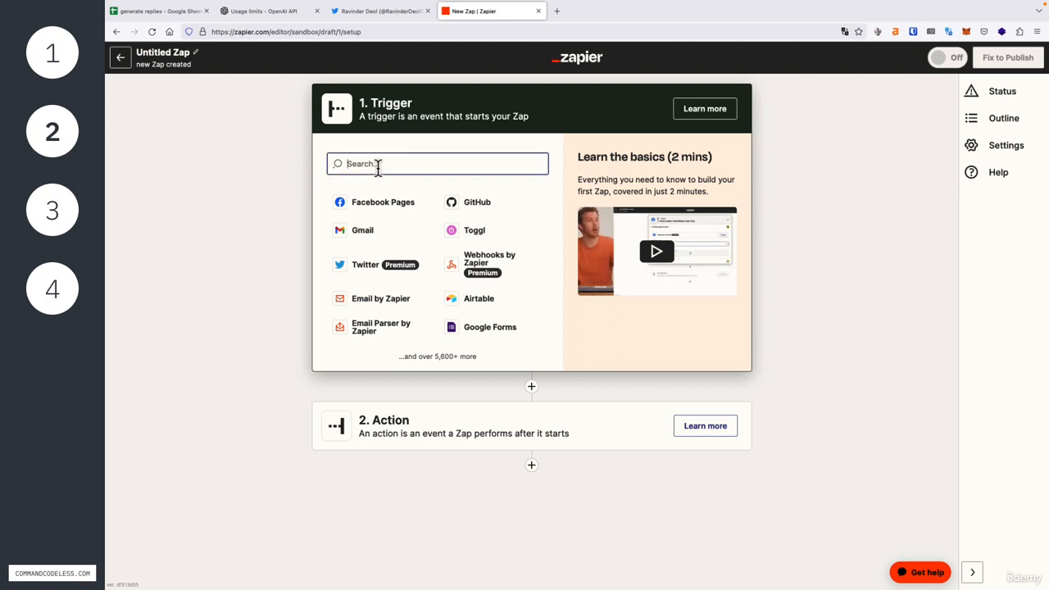
type("google sheets")
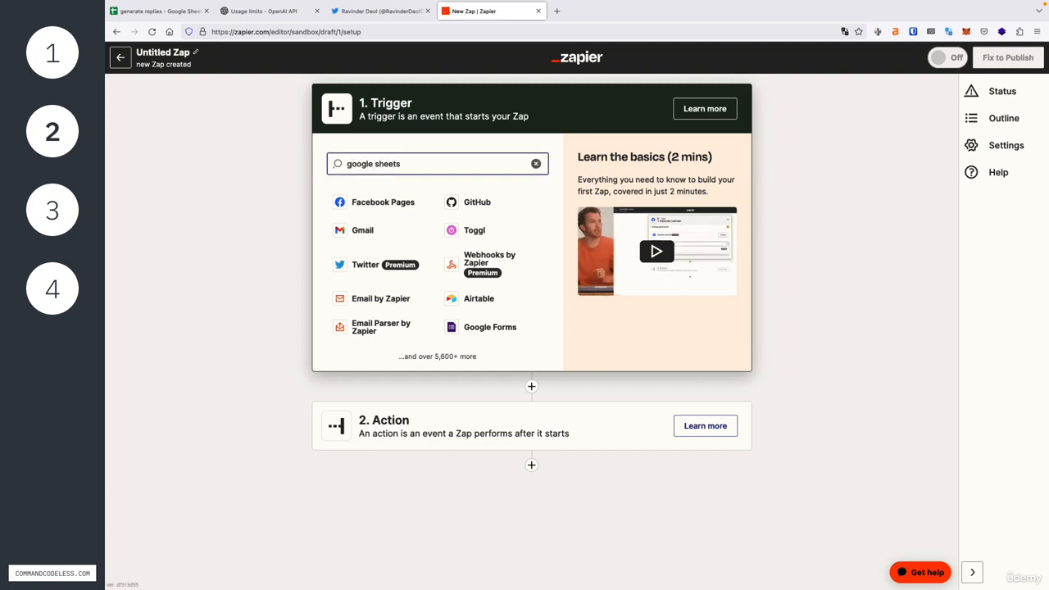
left_click(391, 210)
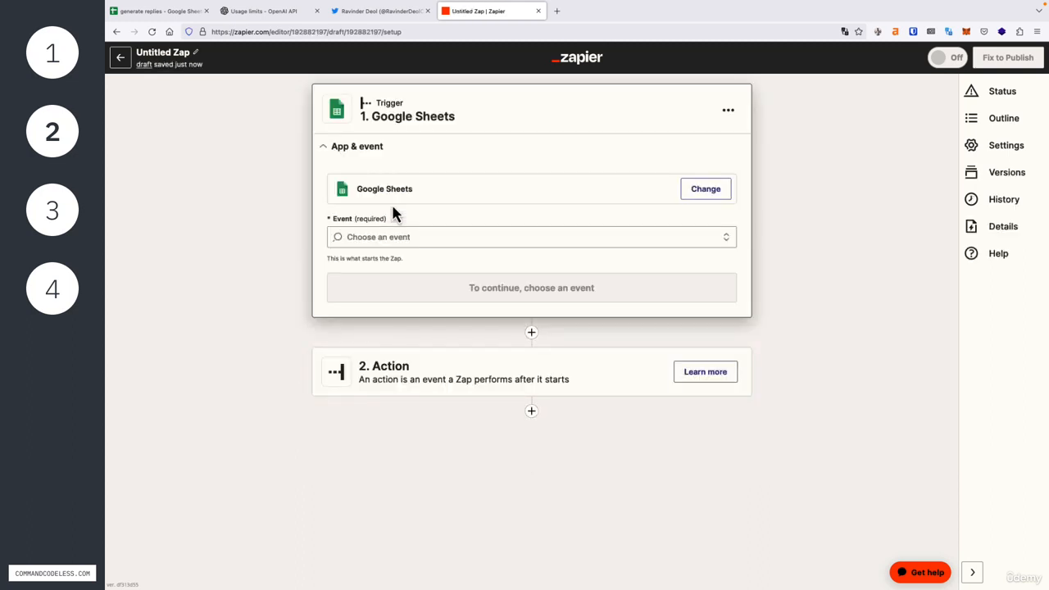
Set the trigger event to New Spreadsheet Row and confirm the connected Google account.
left_click(406, 237)
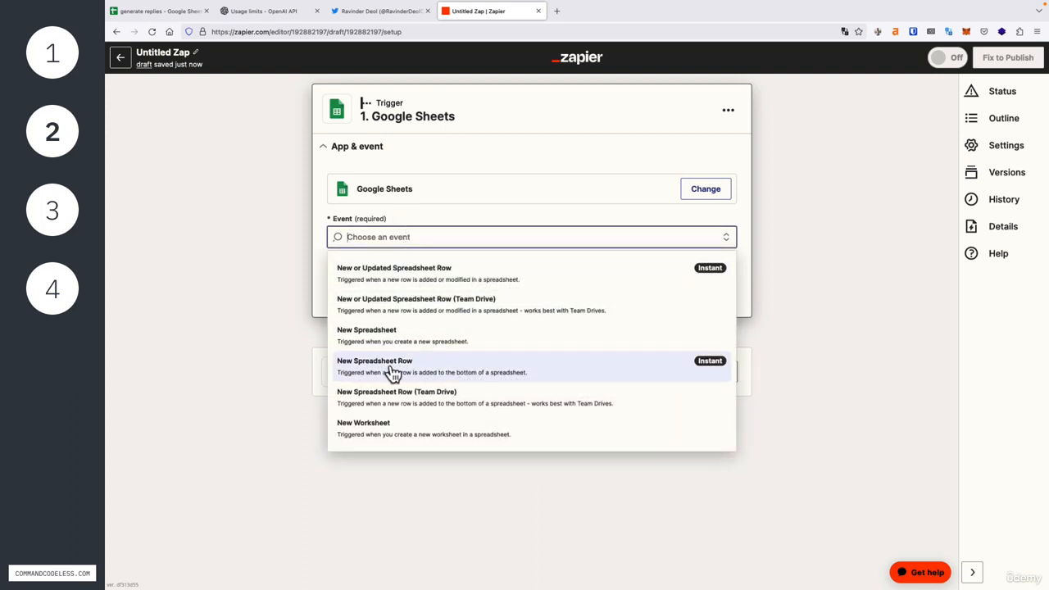
left_click(443, 372)
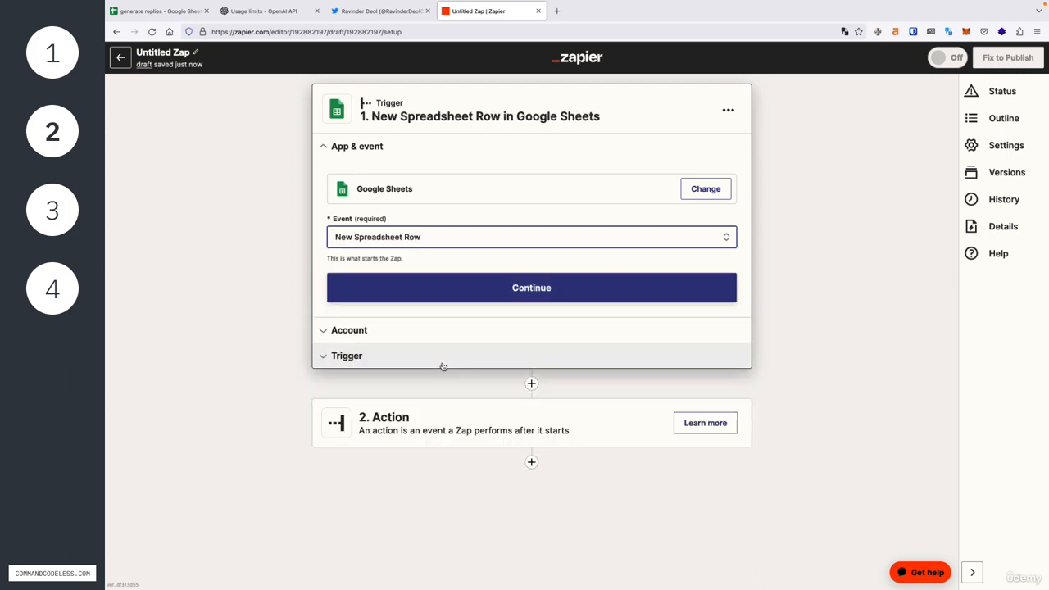
left_click(449, 293)
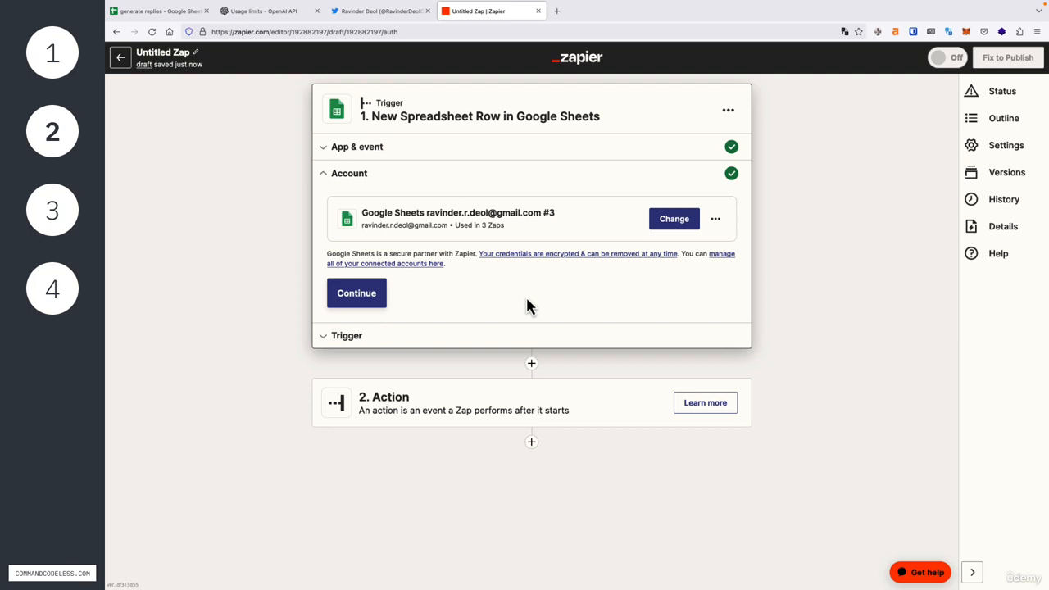
left_click(353, 303)
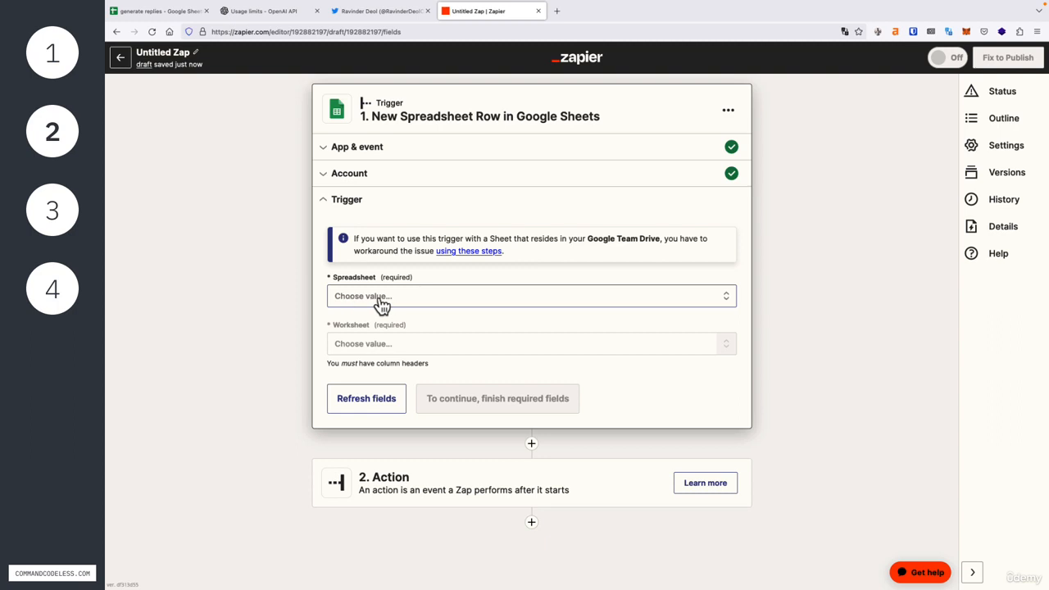
Point the trigger at the haikus worksheet of the 'generate replies' spreadsheet and continue.
left_click(386, 302)
type("generate replies")
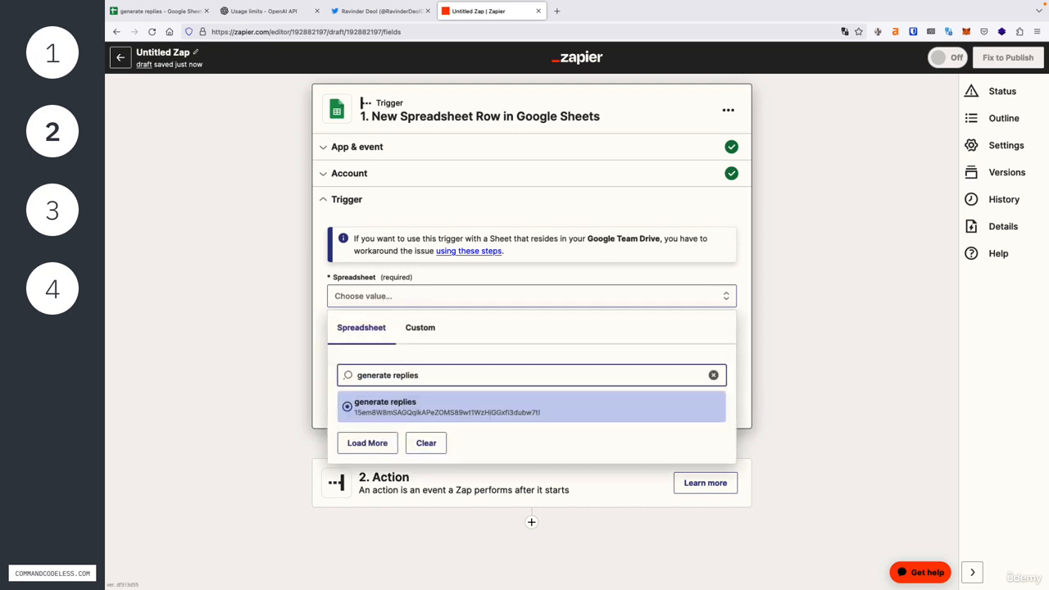
left_click(439, 407)
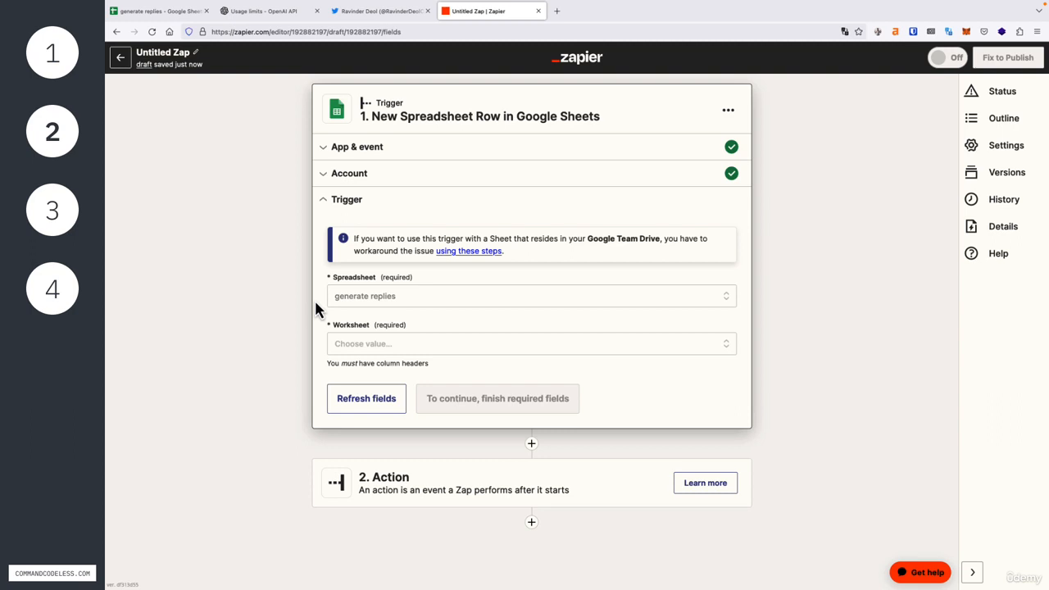
left_click(380, 348)
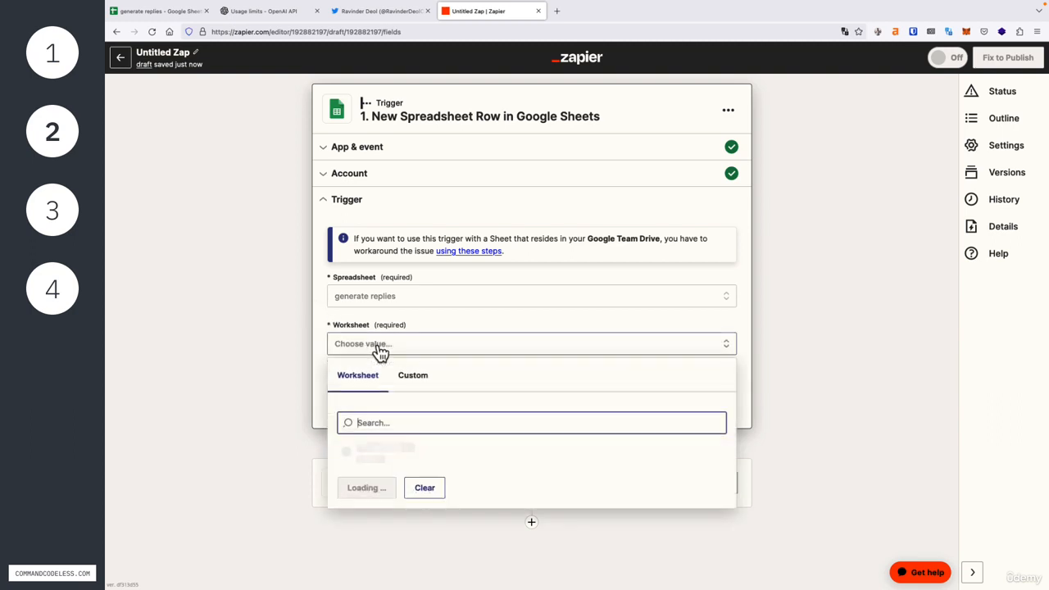
left_click(428, 491)
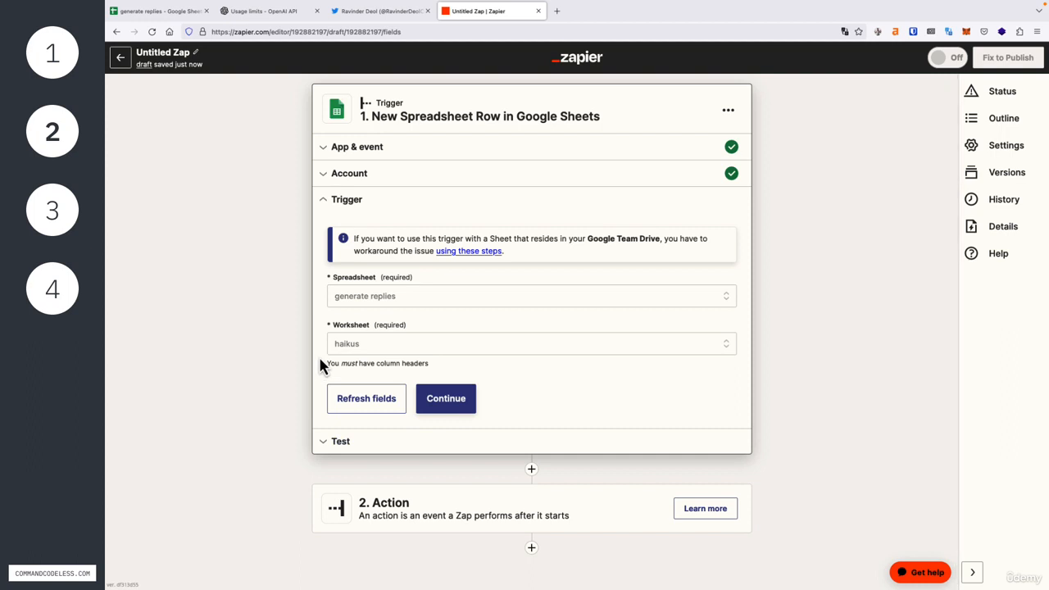
left_click(463, 415)
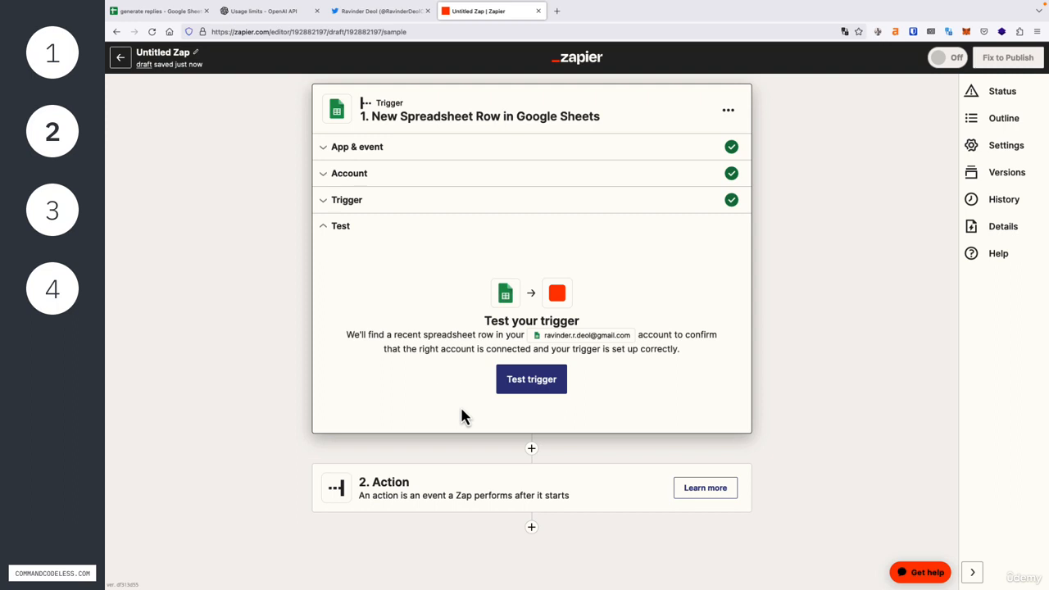
Test the trigger and review the sample row's tweet, link and haiku (COL$A–COL$C).
left_click(529, 387)
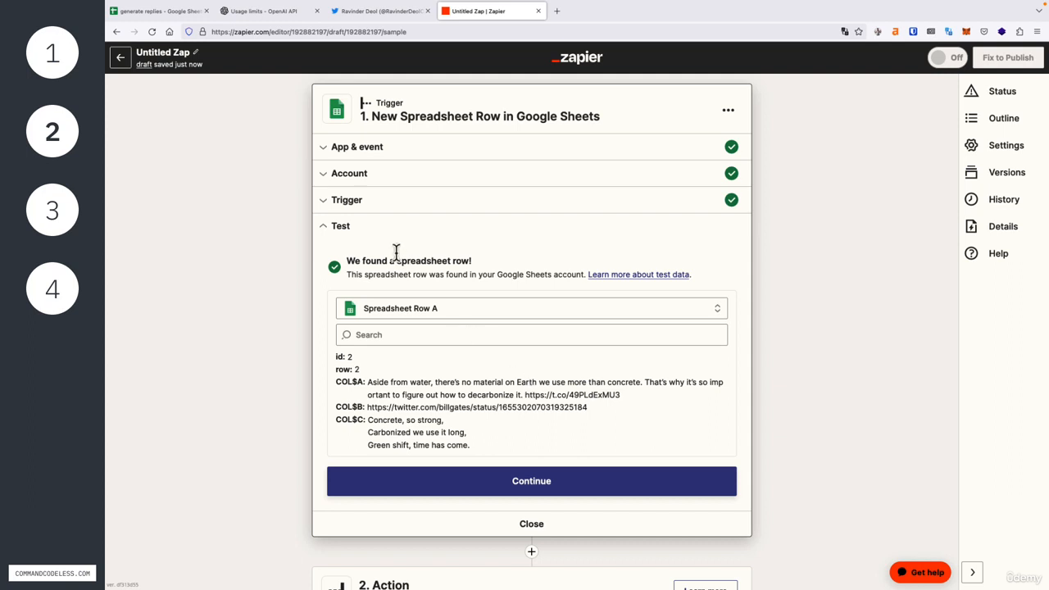
left_click_drag(335, 384, 624, 396)
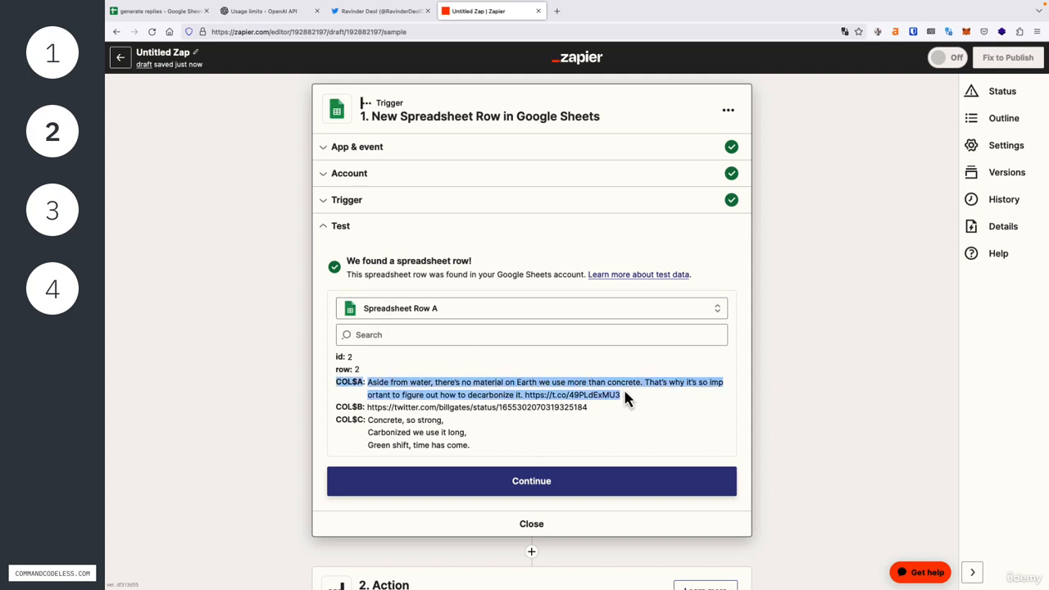
left_click_drag(335, 407, 595, 411)
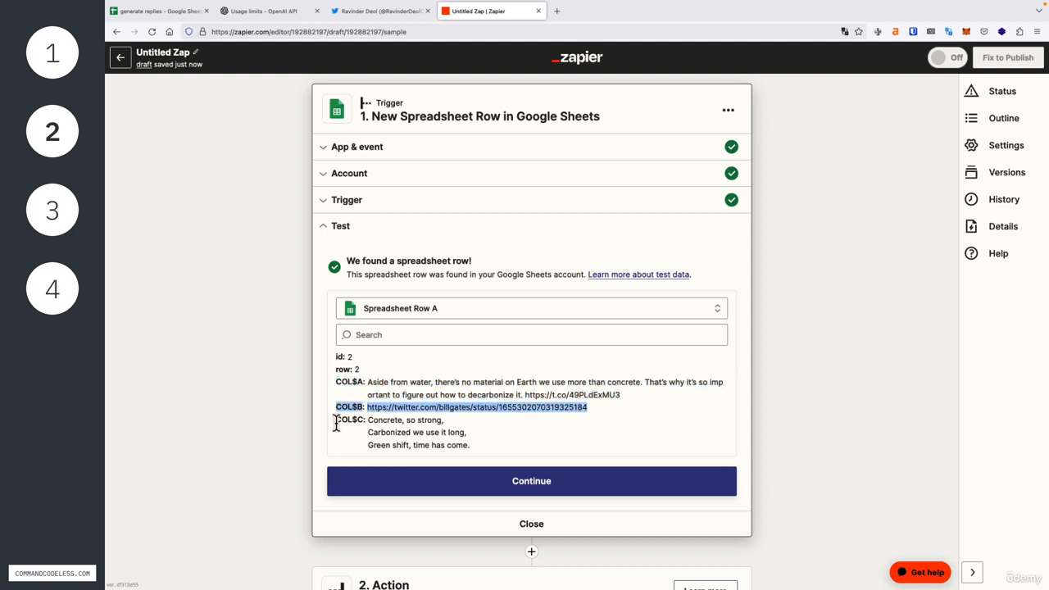
left_click_drag(335, 420, 500, 457)
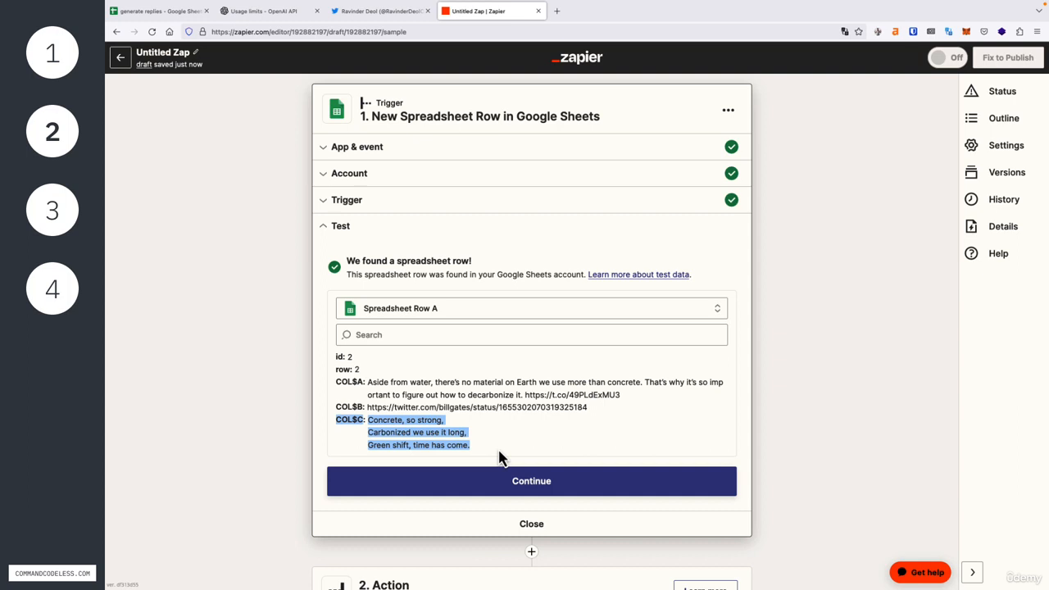
left_click(506, 483)
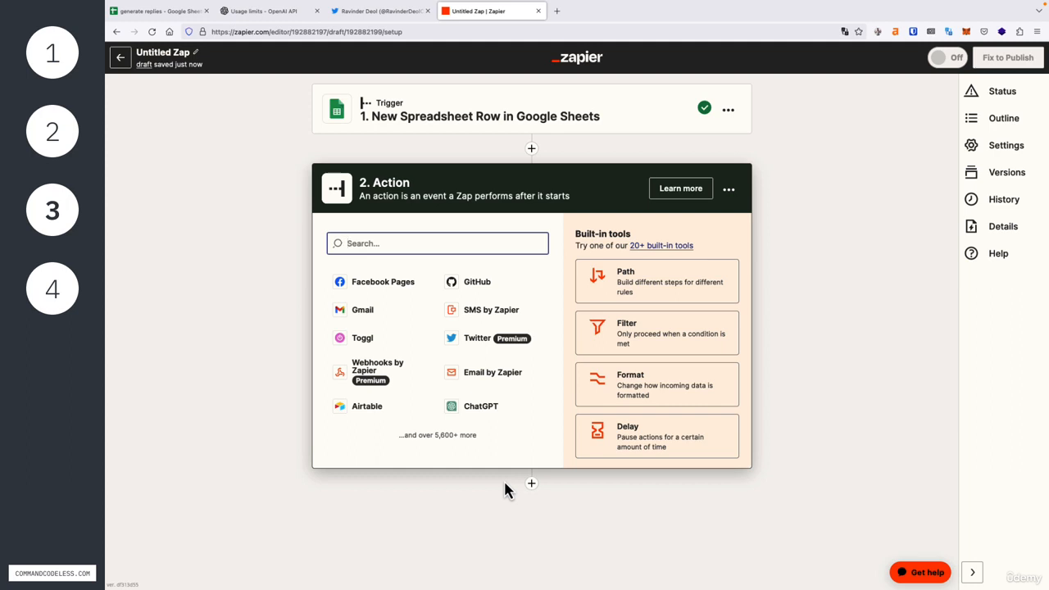
Choose Twitter as the action app with the Create Tweet event.
type("twitter")
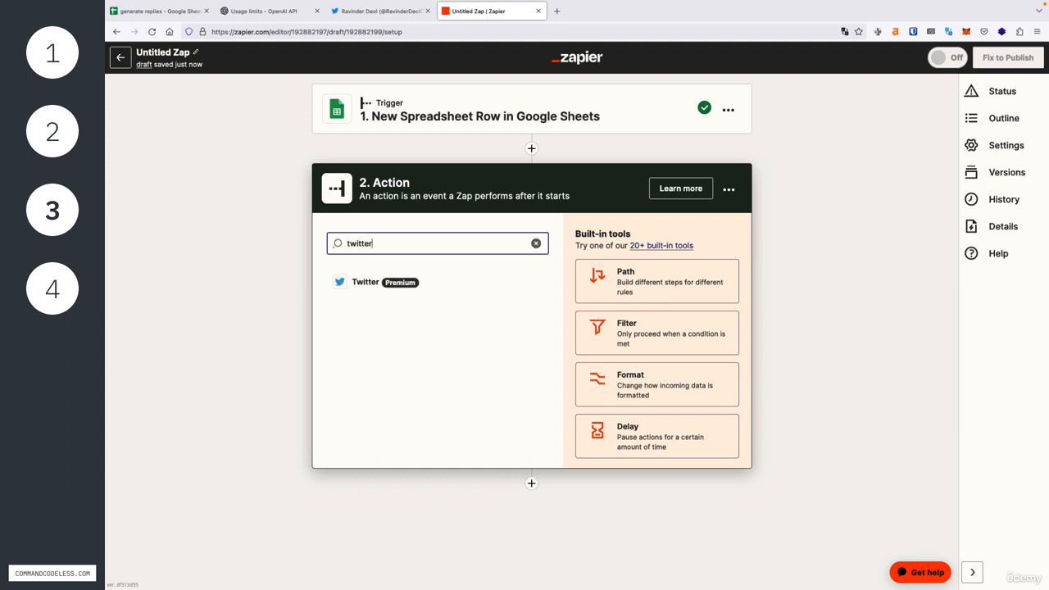
left_click(406, 283)
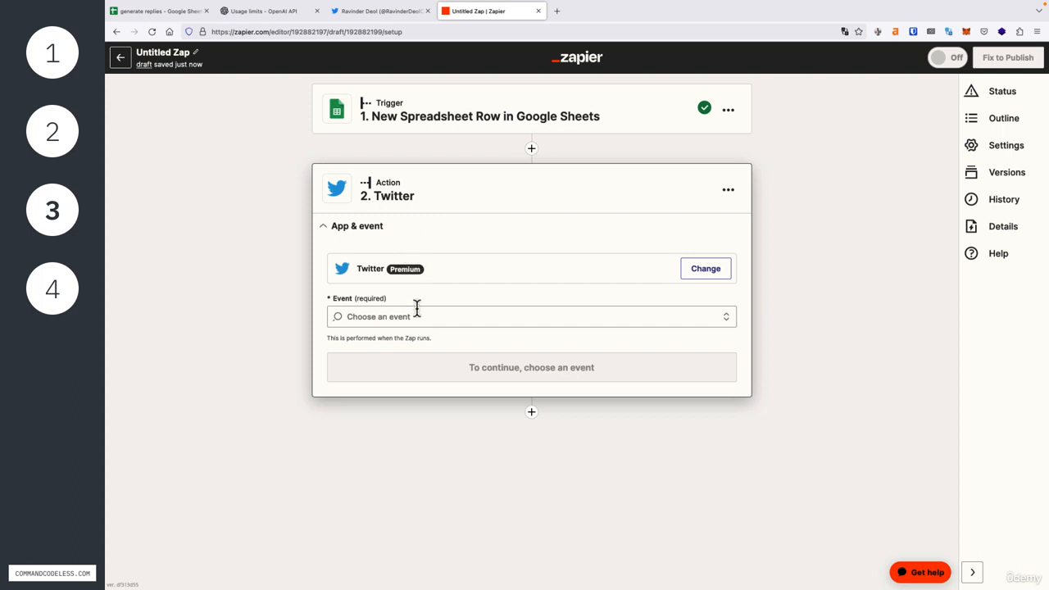
left_click(416, 314)
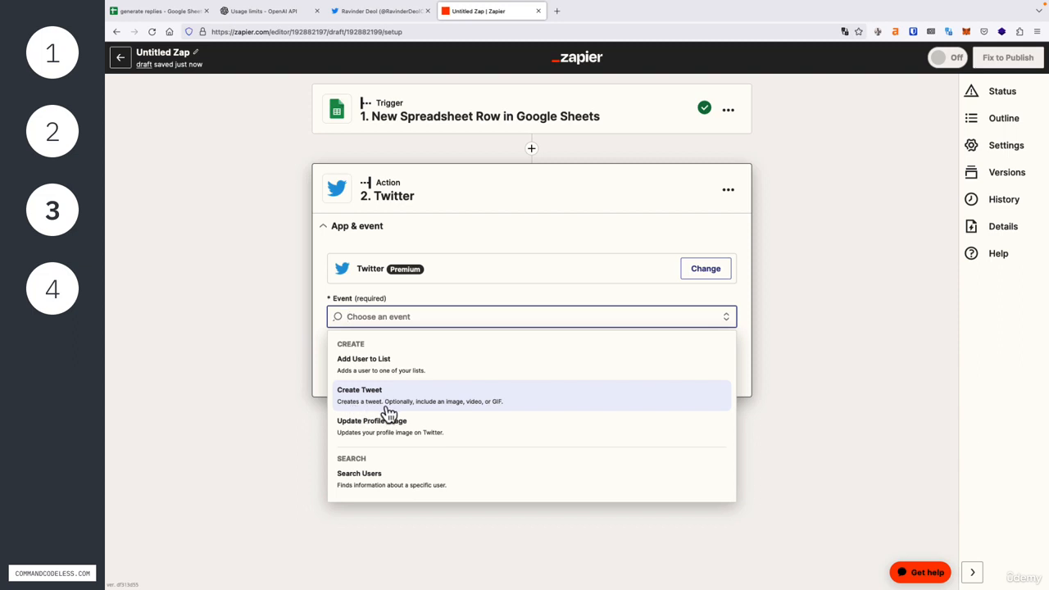
left_click(519, 399)
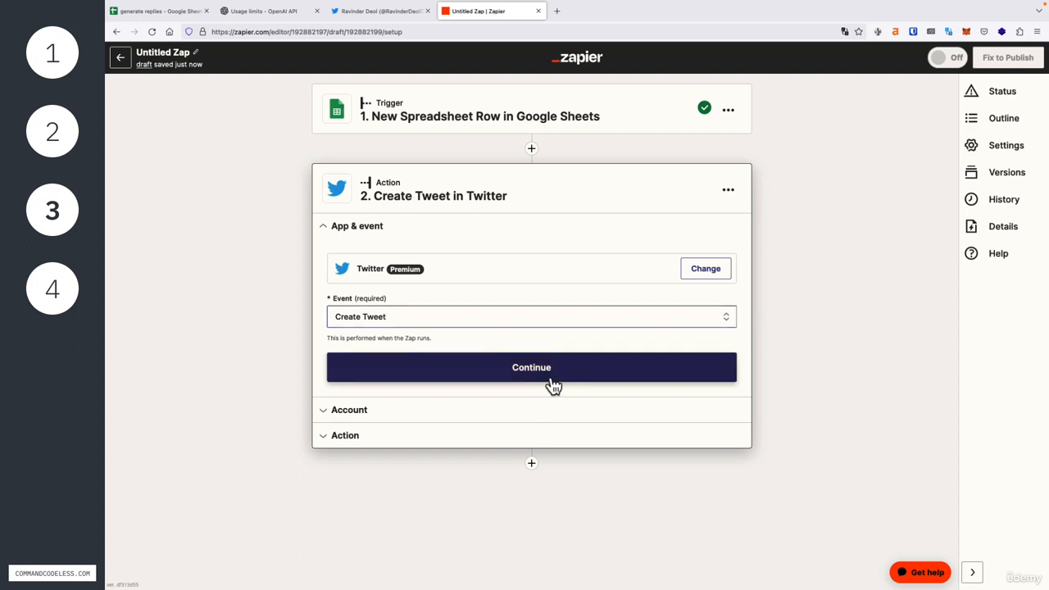
left_click(549, 375)
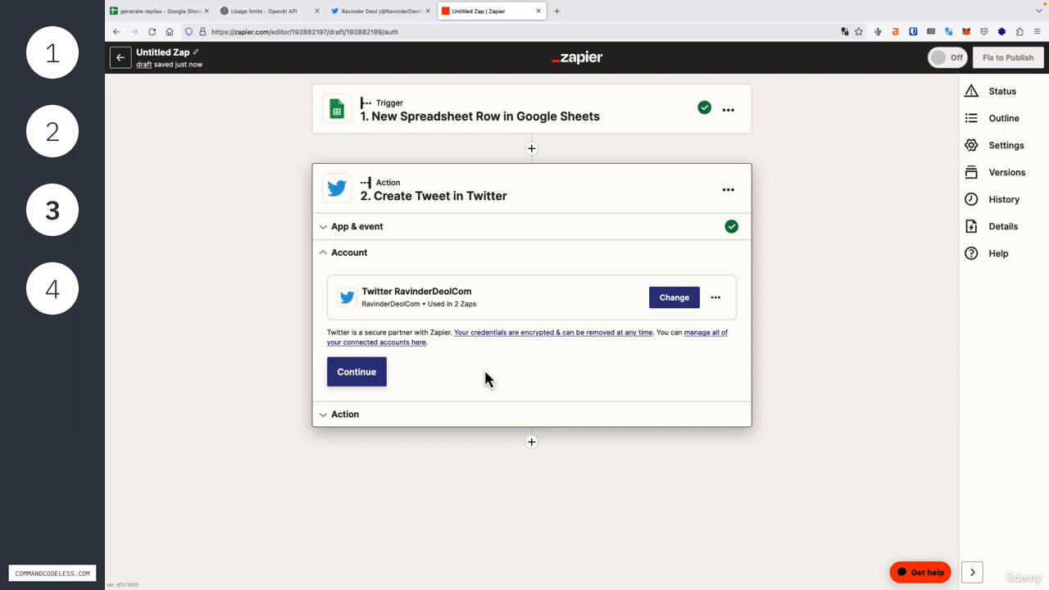
Confirm the Twitter account and set the tweet Message to the haiku field followed by the link.
left_click(366, 373)
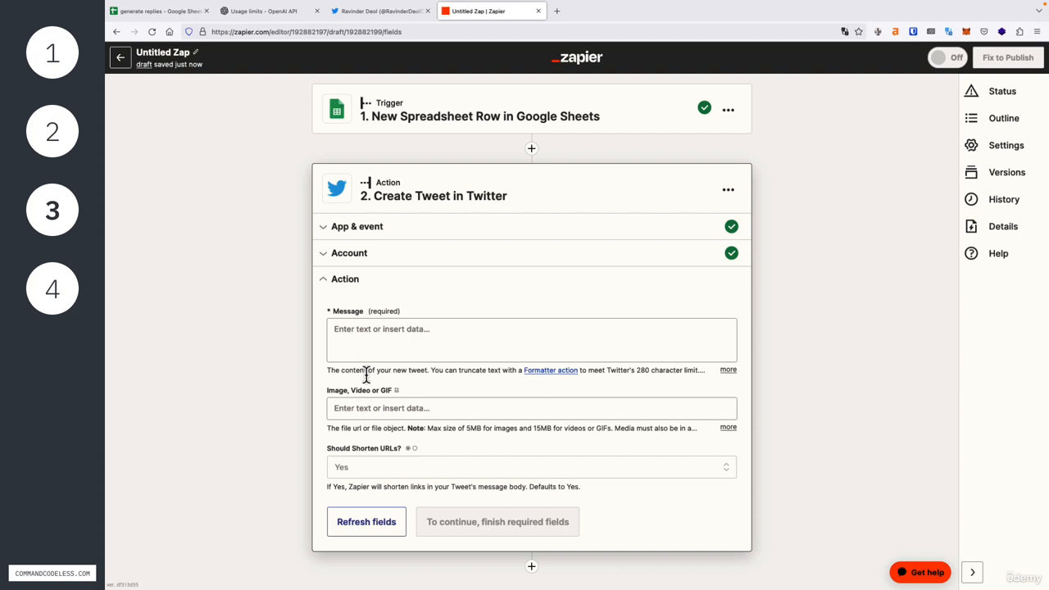
left_click(377, 331)
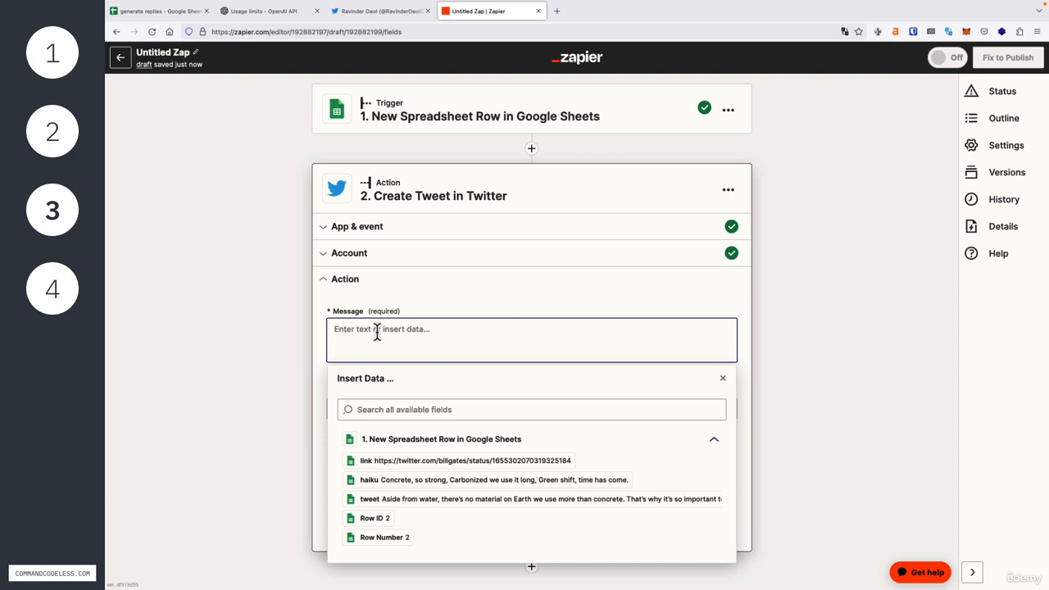
left_click(399, 484)
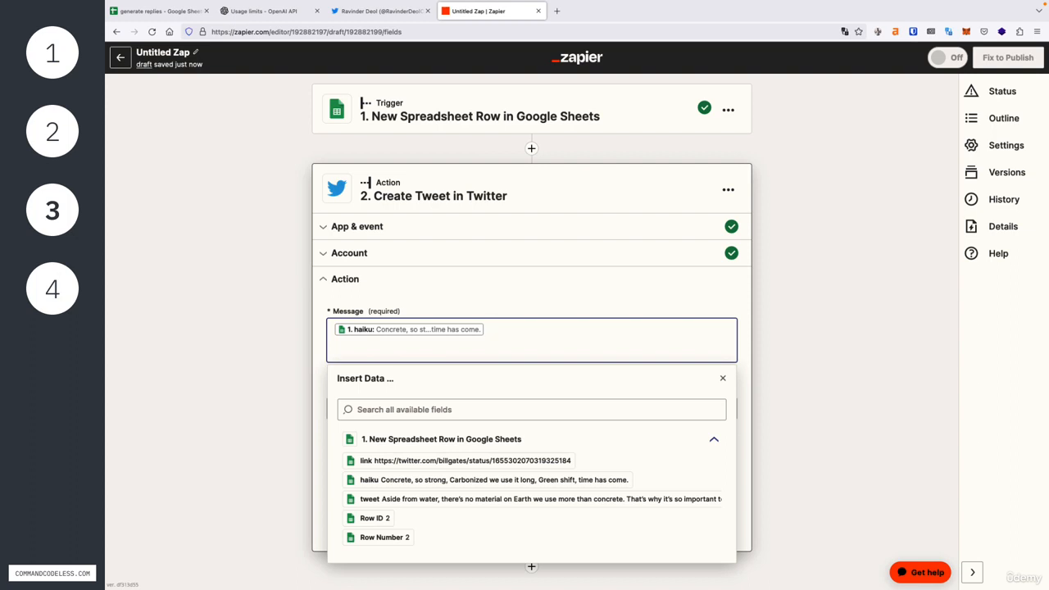
left_click(436, 463)
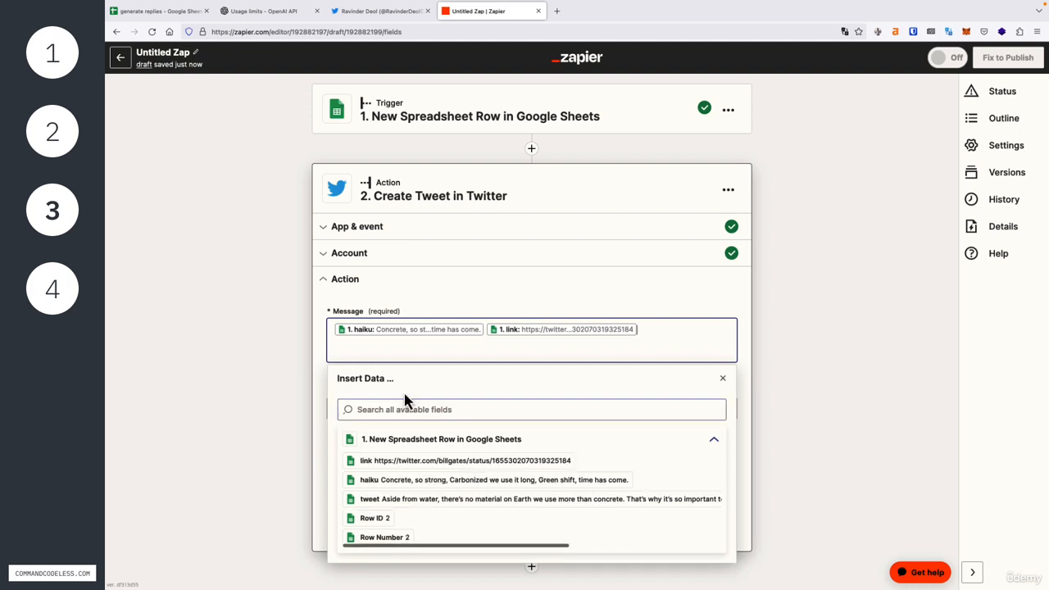
left_click(320, 340)
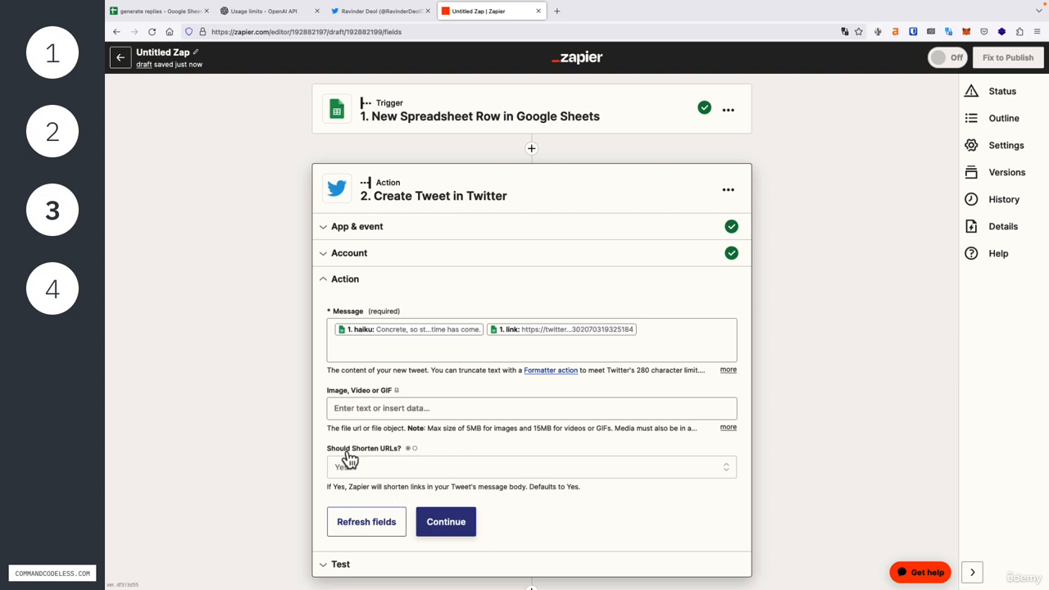
Send a test tweet with the haiku and link, then switch to the Twitter tab.
left_click(445, 525)
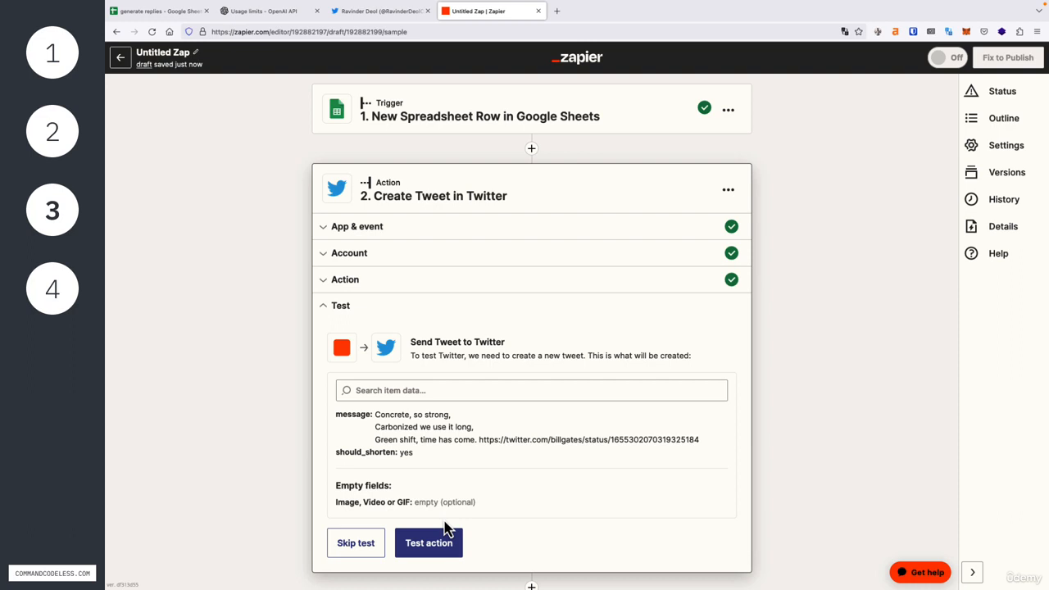
left_click(440, 544)
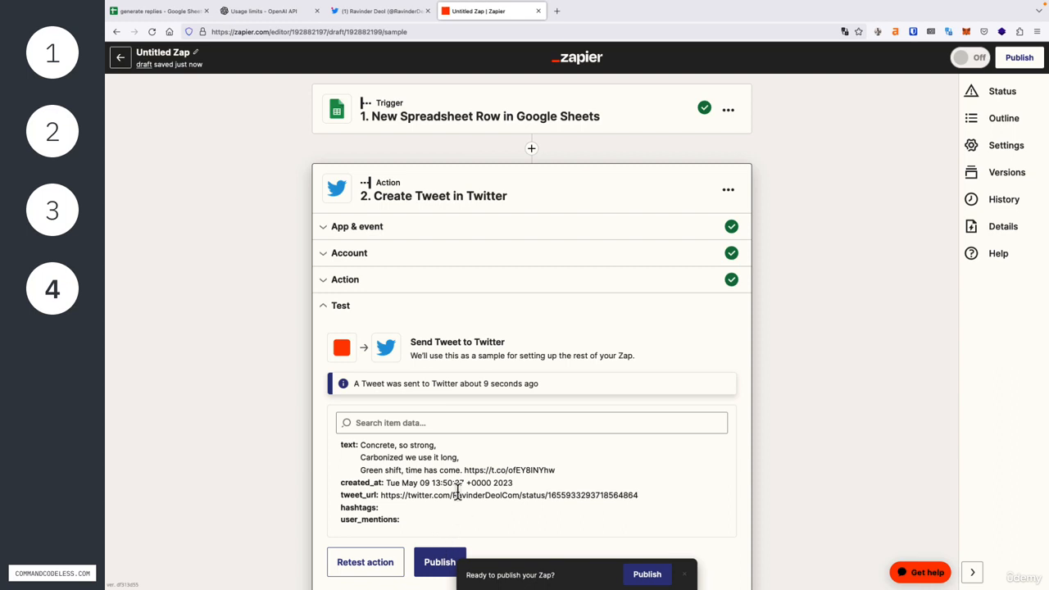
left_click(352, 13)
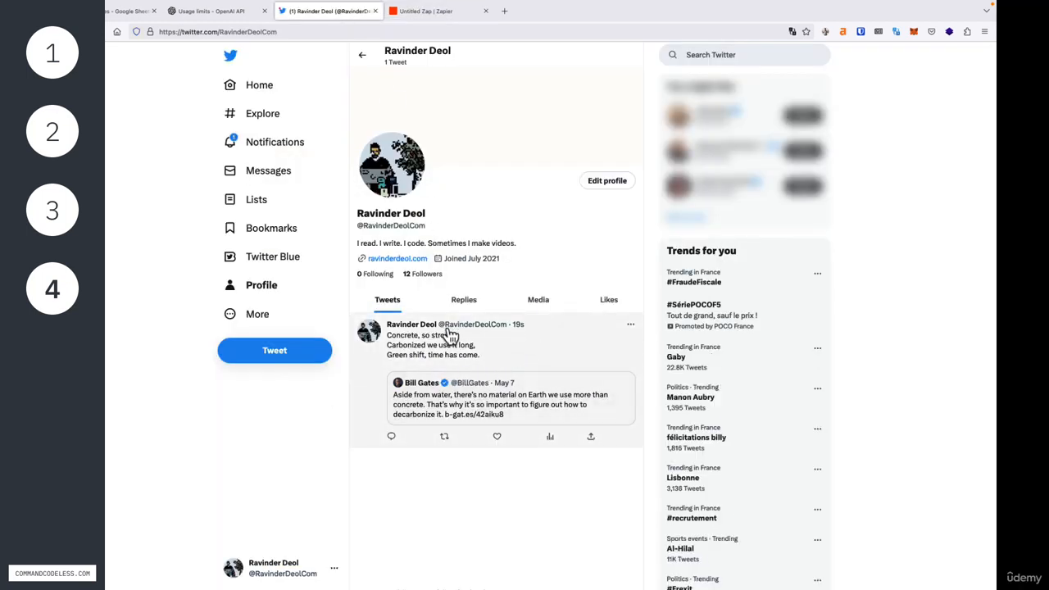
Open the newly posted haiku tweet on the profile, then go back to the Zapier editor.
left_click(531, 353)
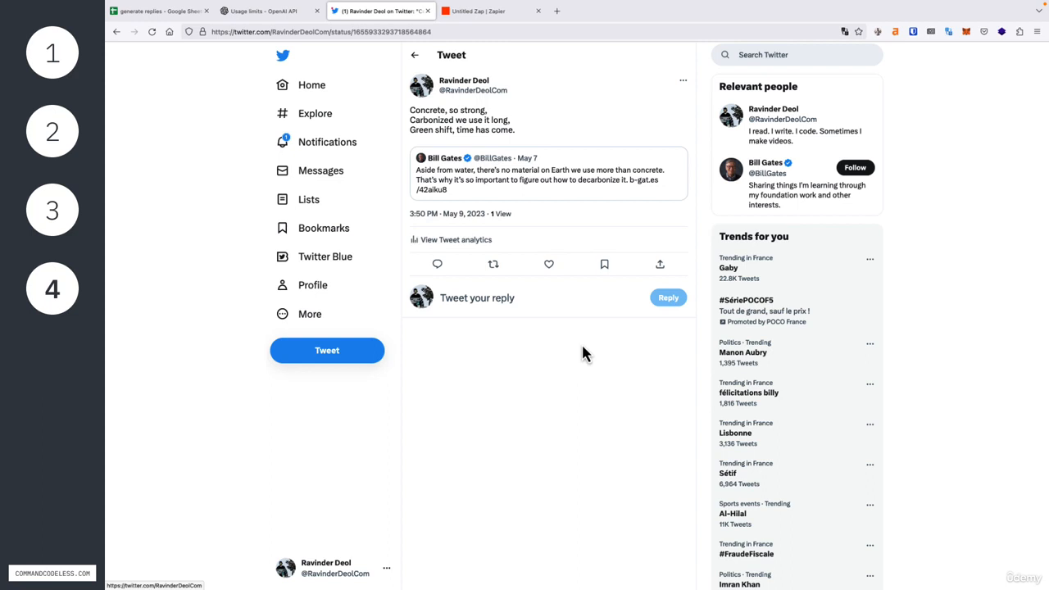
left_click(487, 14)
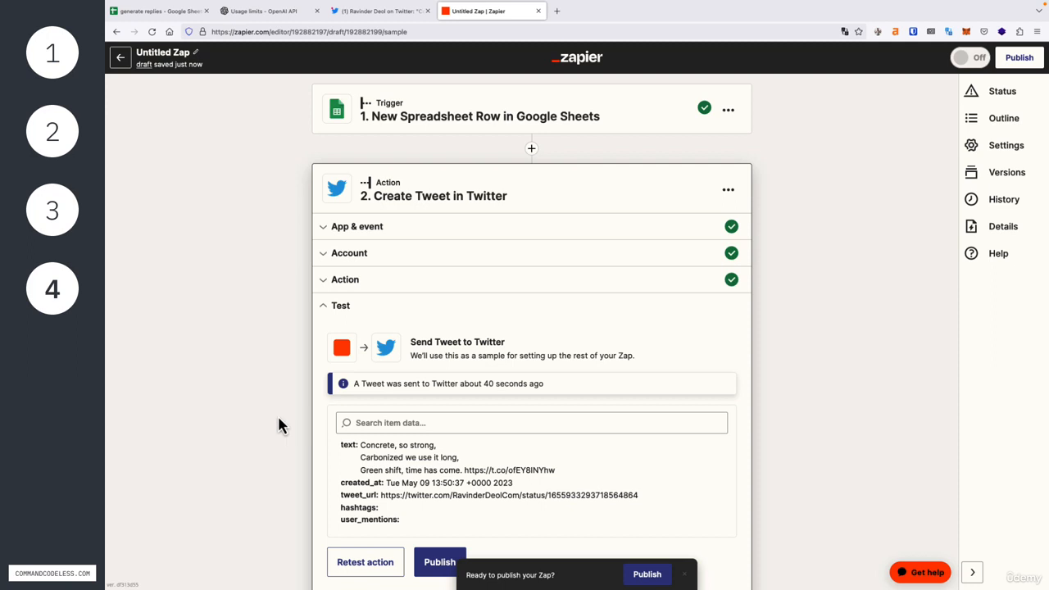
Dismiss the publish prompt and collapse the expanded Create Tweet step.
left_click(684, 574)
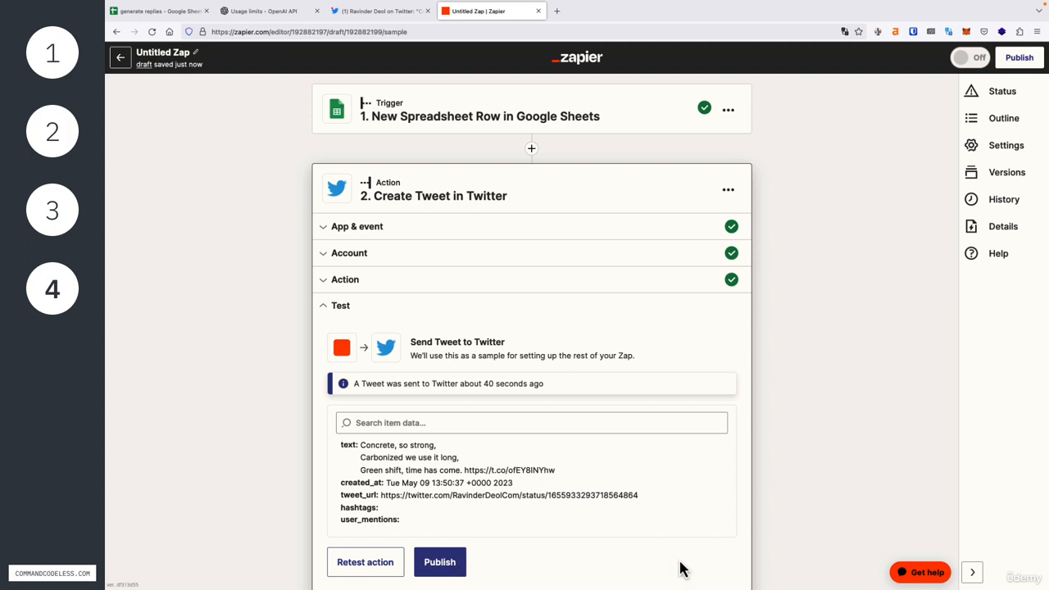
scroll(656, 565, "down", 2)
left_click(546, 537)
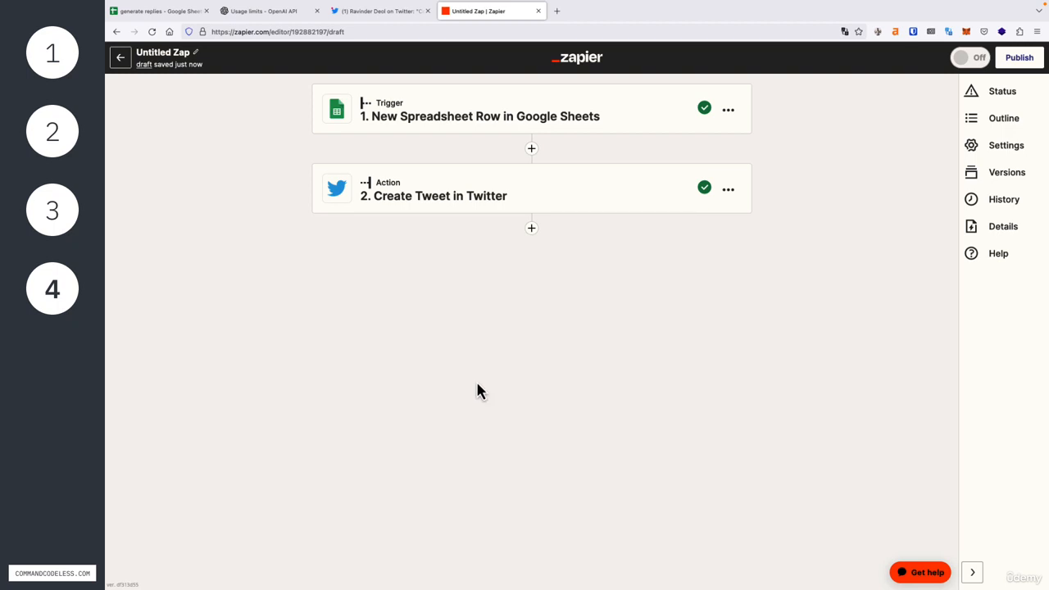
Rename the Zap to '3. sheets -> twitter' and return to the Zaps list.
left_click(177, 53)
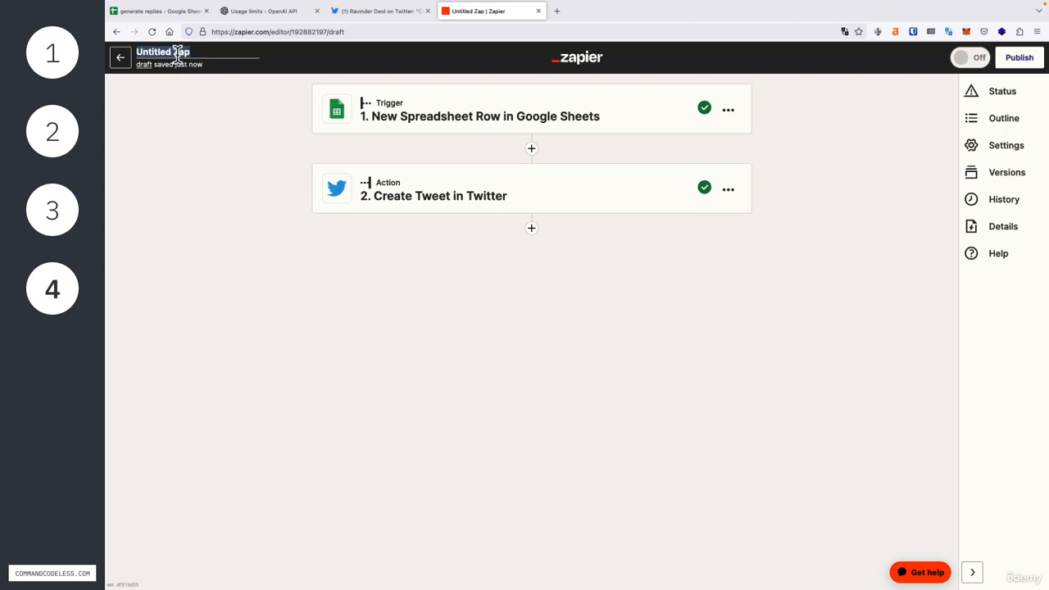
type("3.")
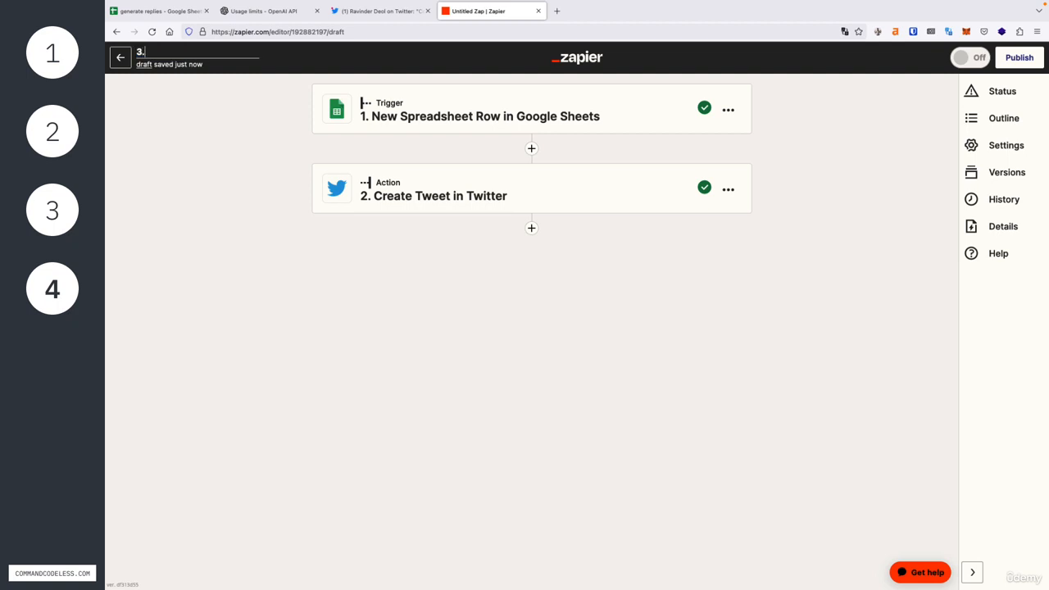
type(" sheets -> twitter")
key("Return")
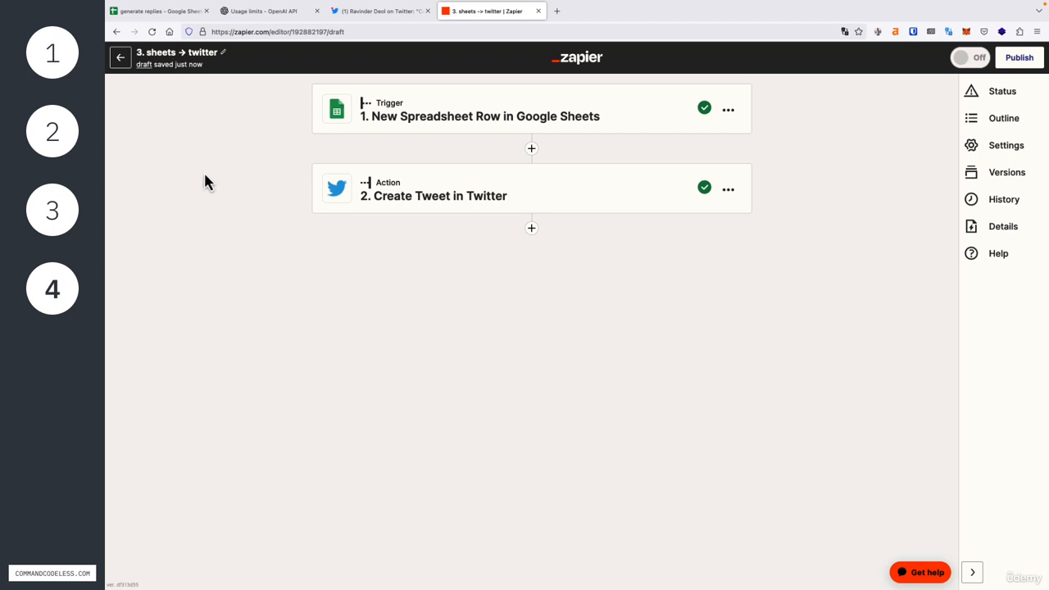
left_click(122, 59)
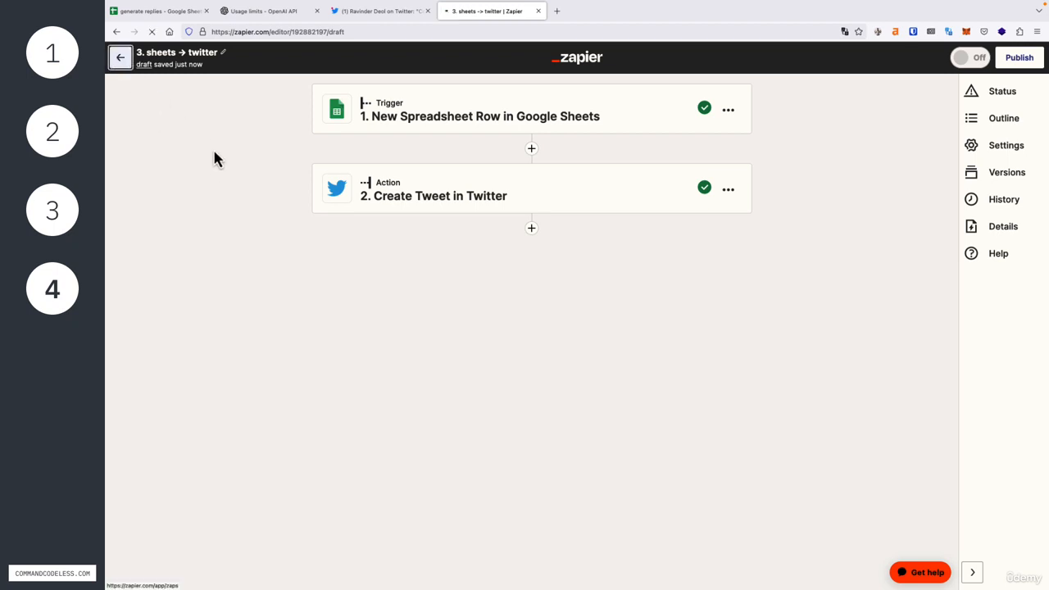